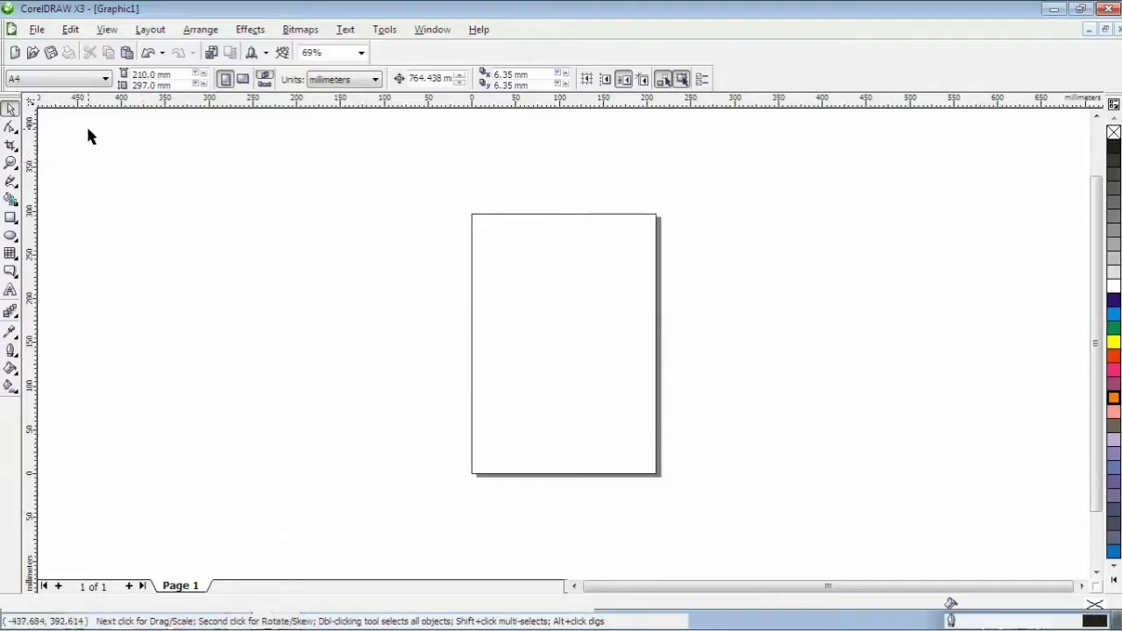
# - Choose A4 as the paper size and set the drawing units to inches
pyautogui.click(104, 78)
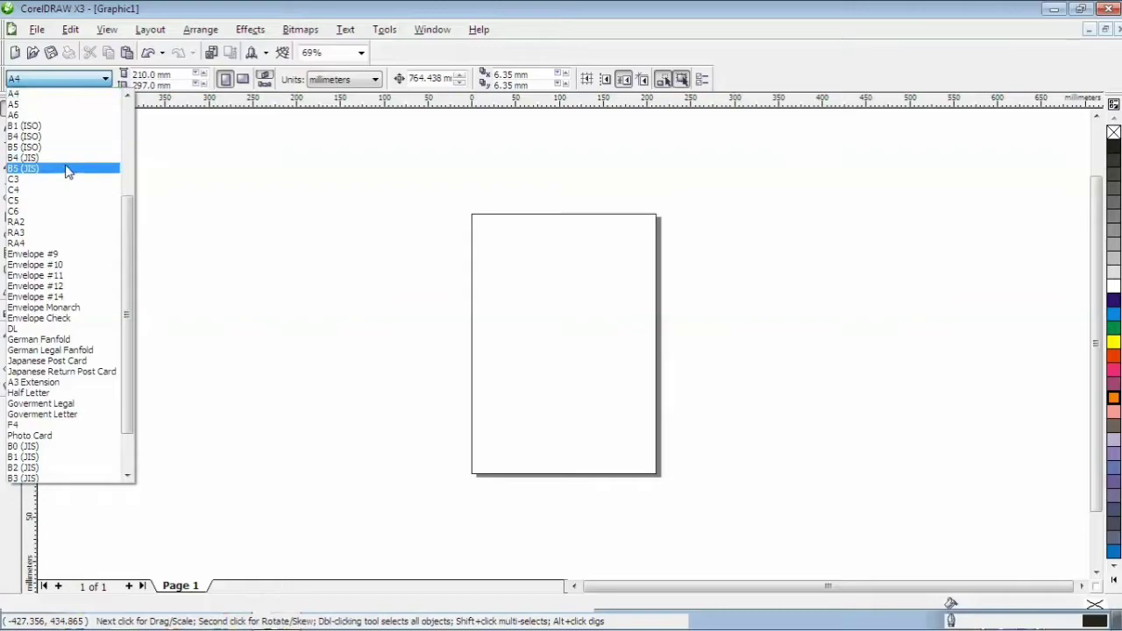
pyautogui.click(46, 96)
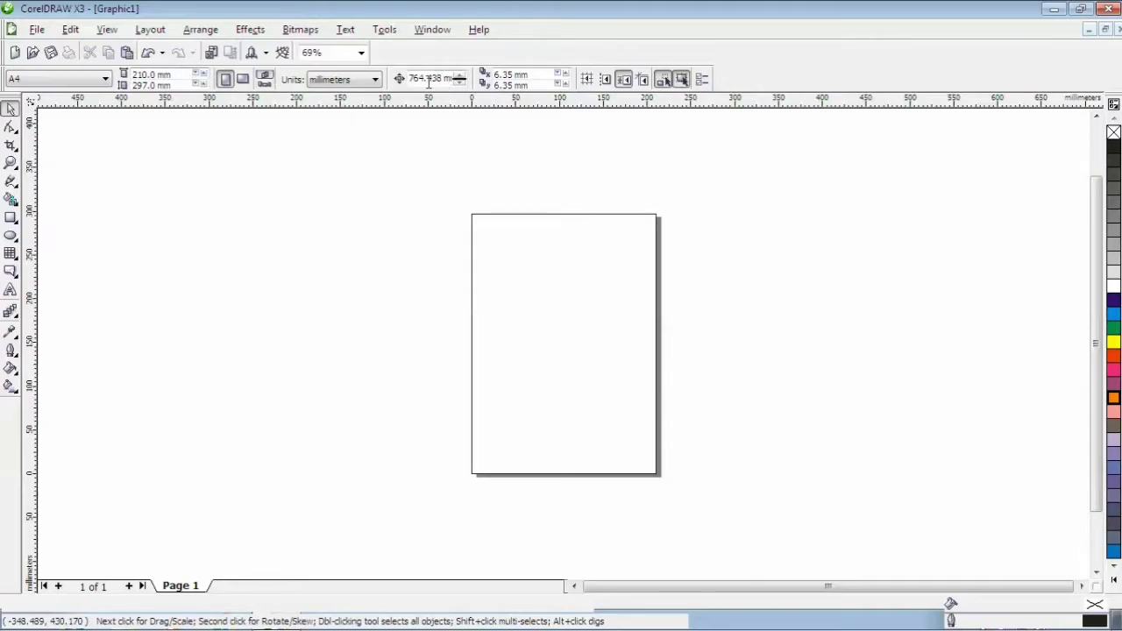
pyautogui.click(376, 80)
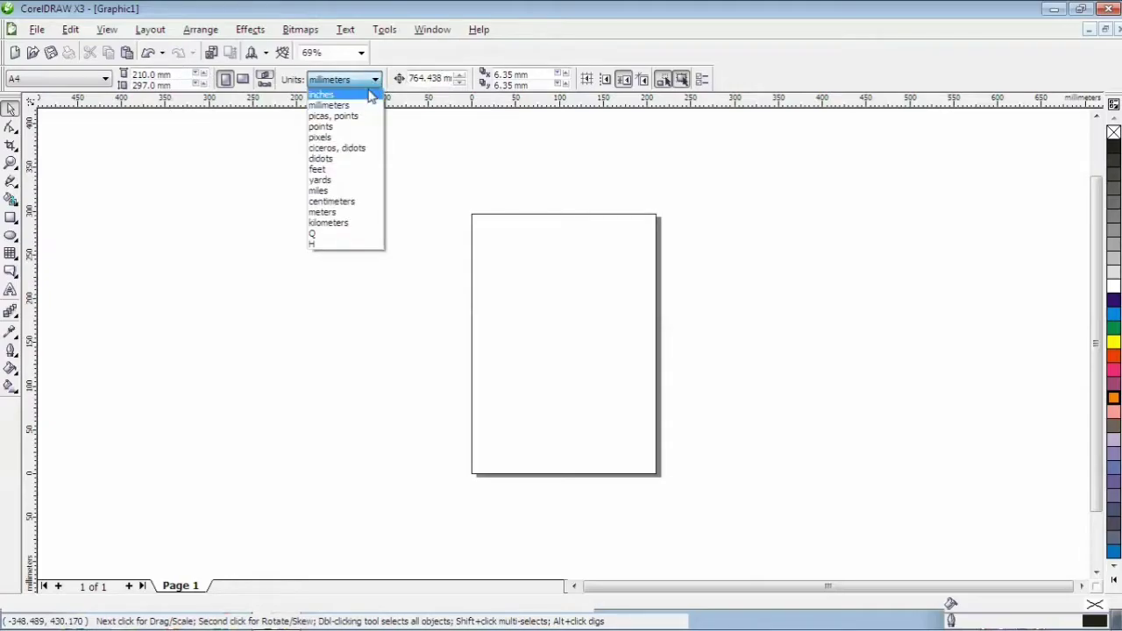
pyautogui.click(369, 94)
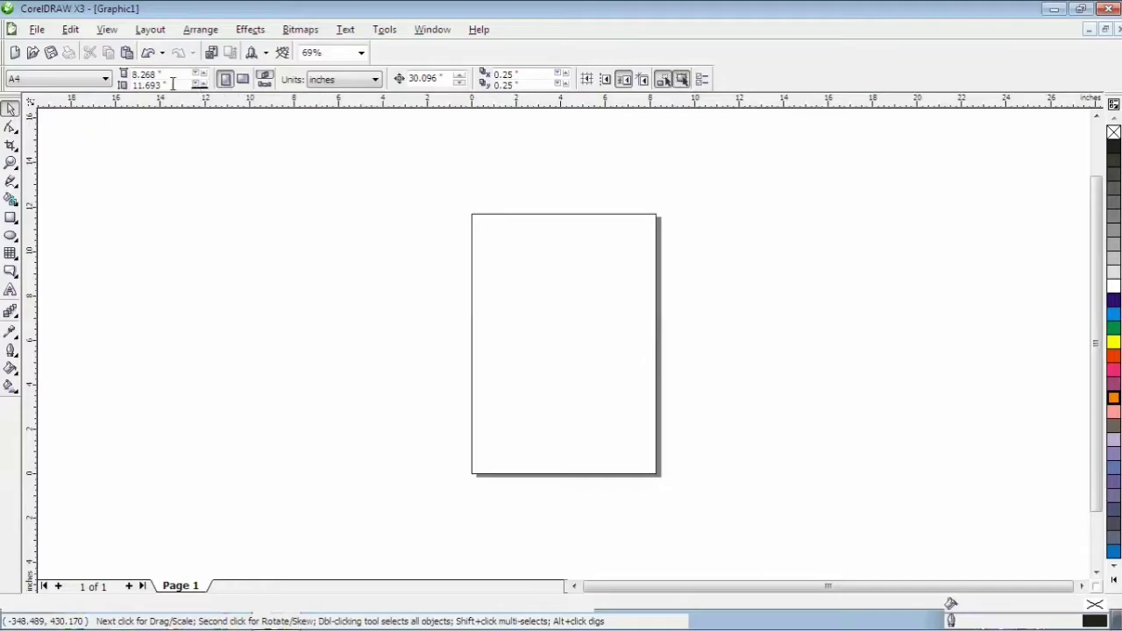
# - Switch the page to landscape and back to portrait, and set the drawing units to millimeters
pyautogui.click(244, 80)
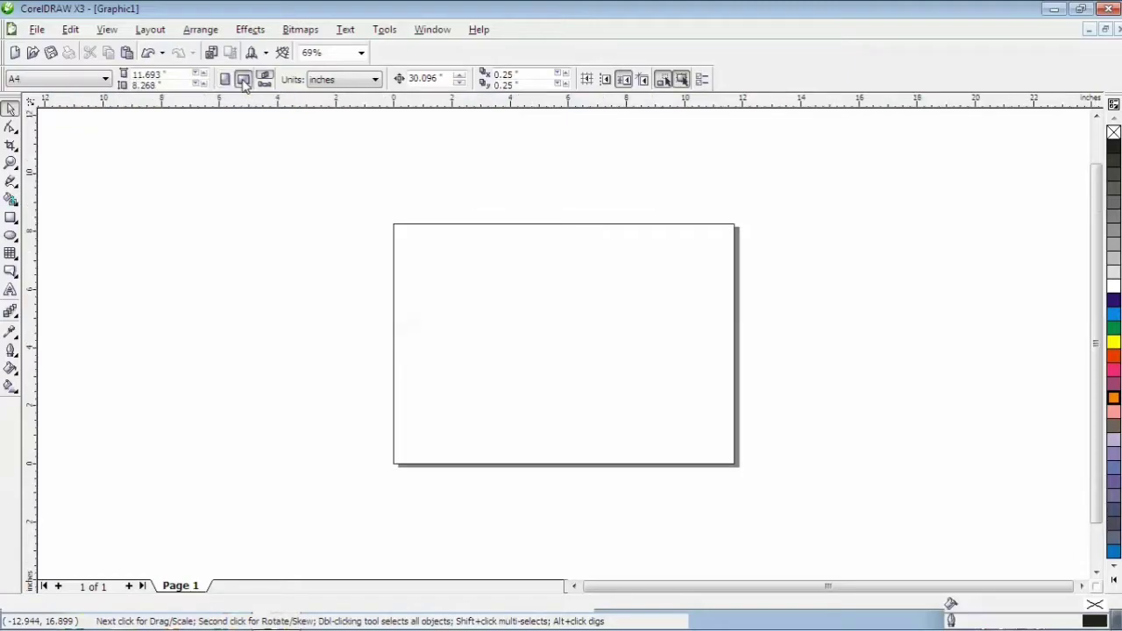
pyautogui.click(225, 80)
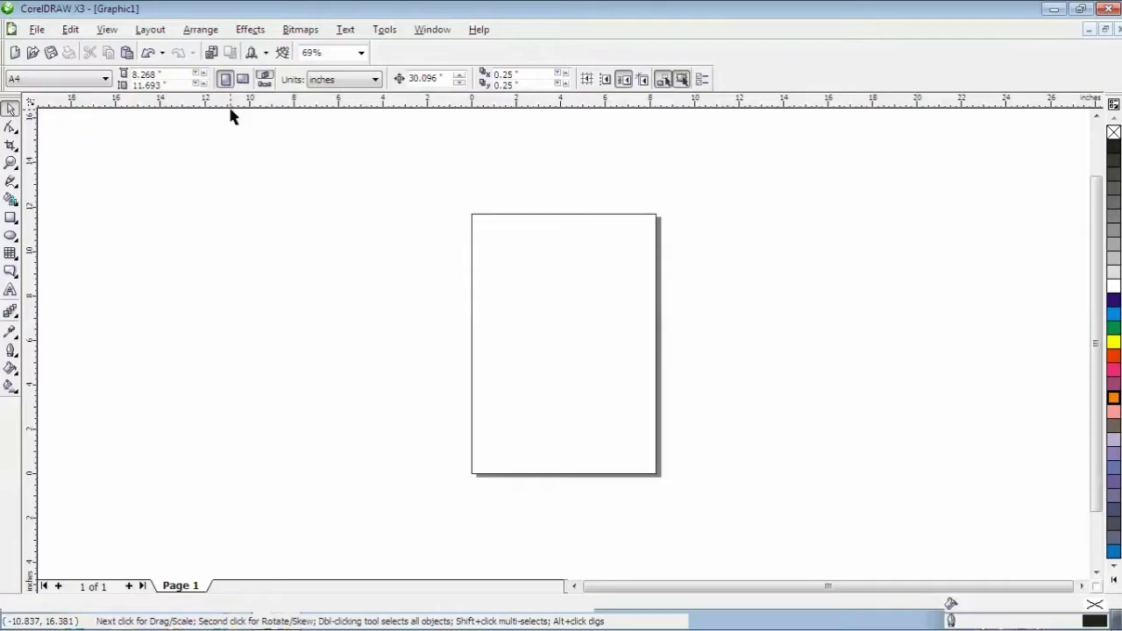
pyautogui.click(375, 80)
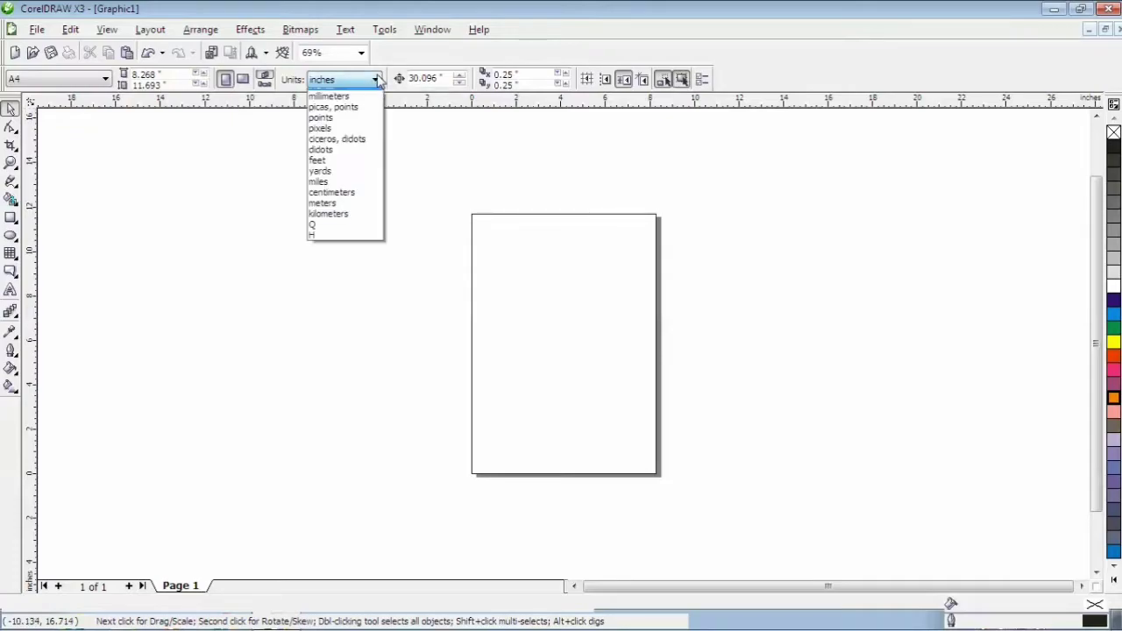
pyautogui.click(367, 105)
# - Set the drawing units to feet and make the page 10 feet wide and 12 feet high
pyautogui.click(373, 80)
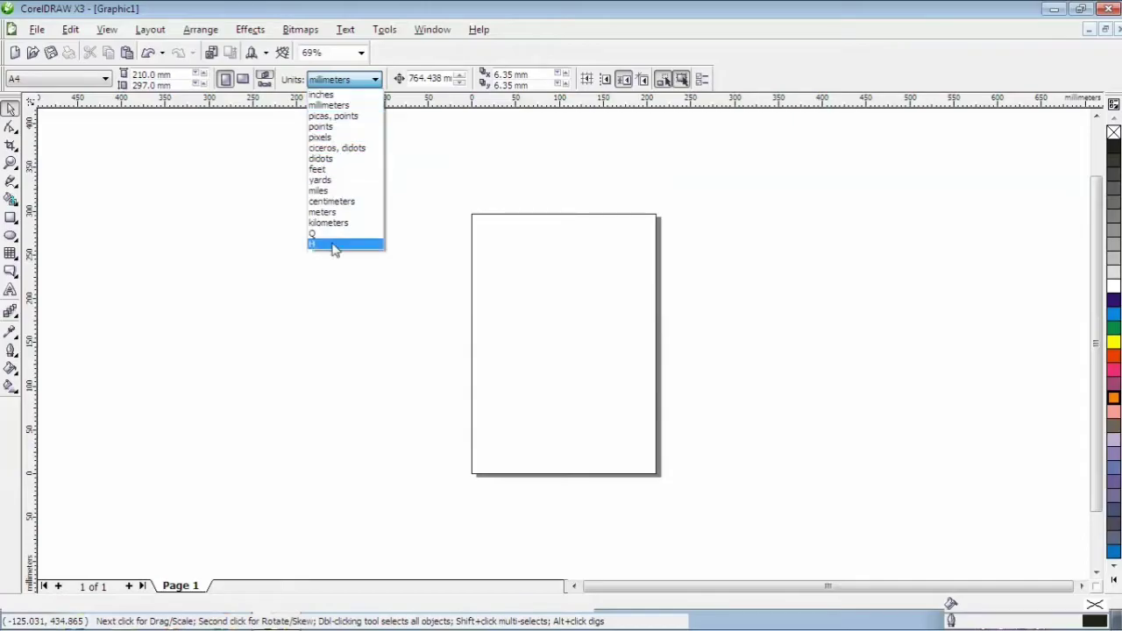
pyautogui.click(327, 171)
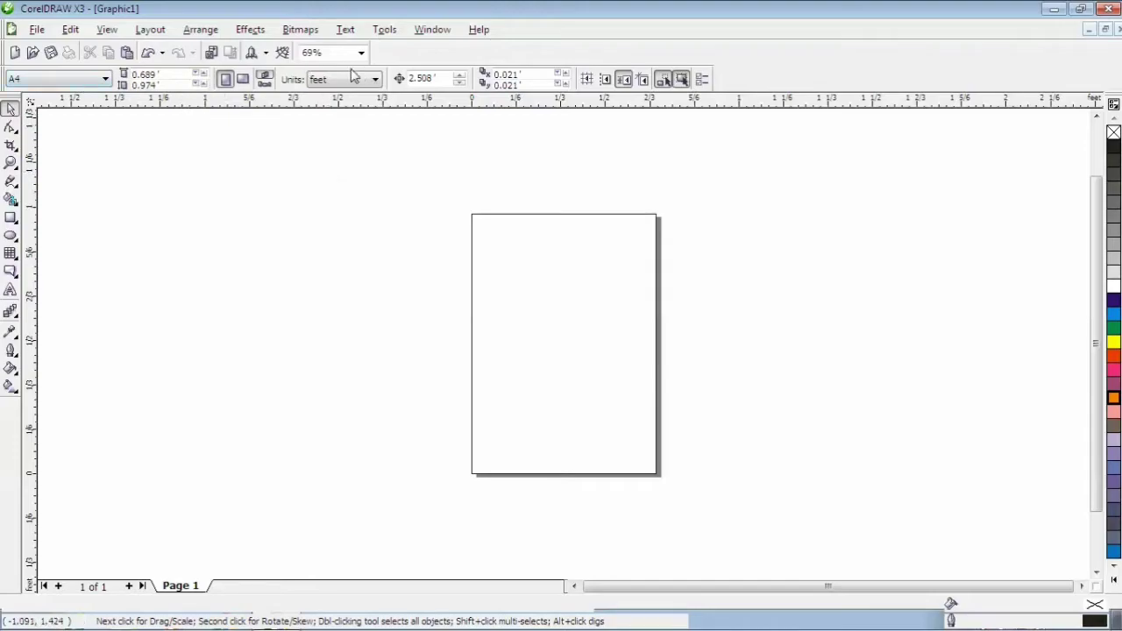
pyautogui.click(175, 74)
pyautogui.press('BackSpace')
pyautogui.press('BackSpace')
pyautogui.press('BackSpace')
pyautogui.press('BackSpace')
pyautogui.press('BackSpace')
pyautogui.write('10')
pyautogui.press('Tab')
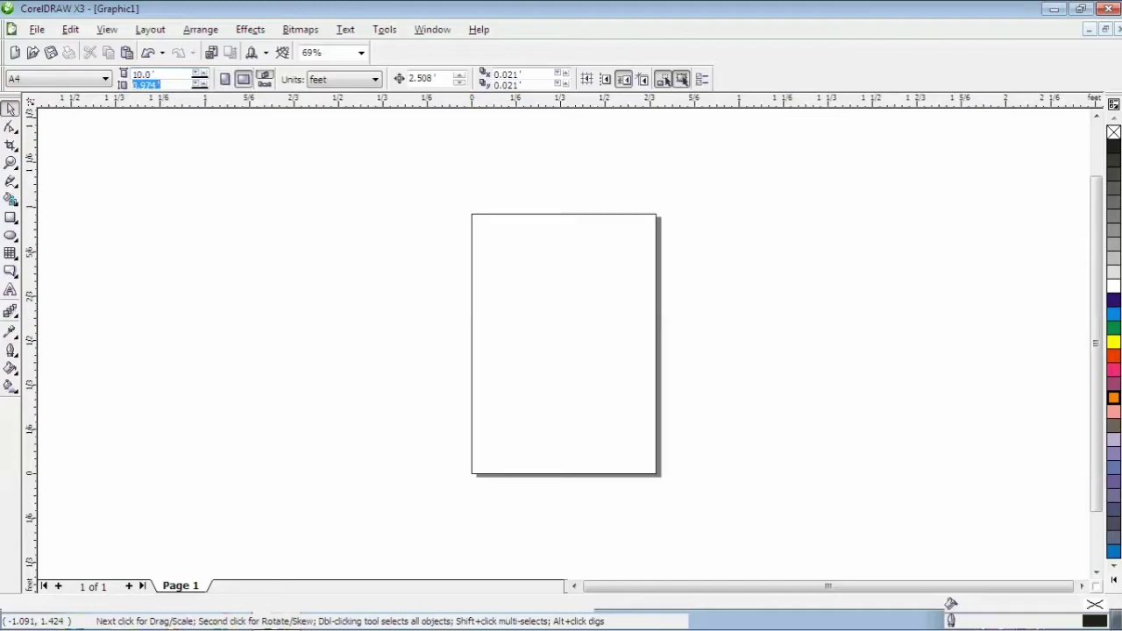
pyautogui.write('12')
pyautogui.press('Return')
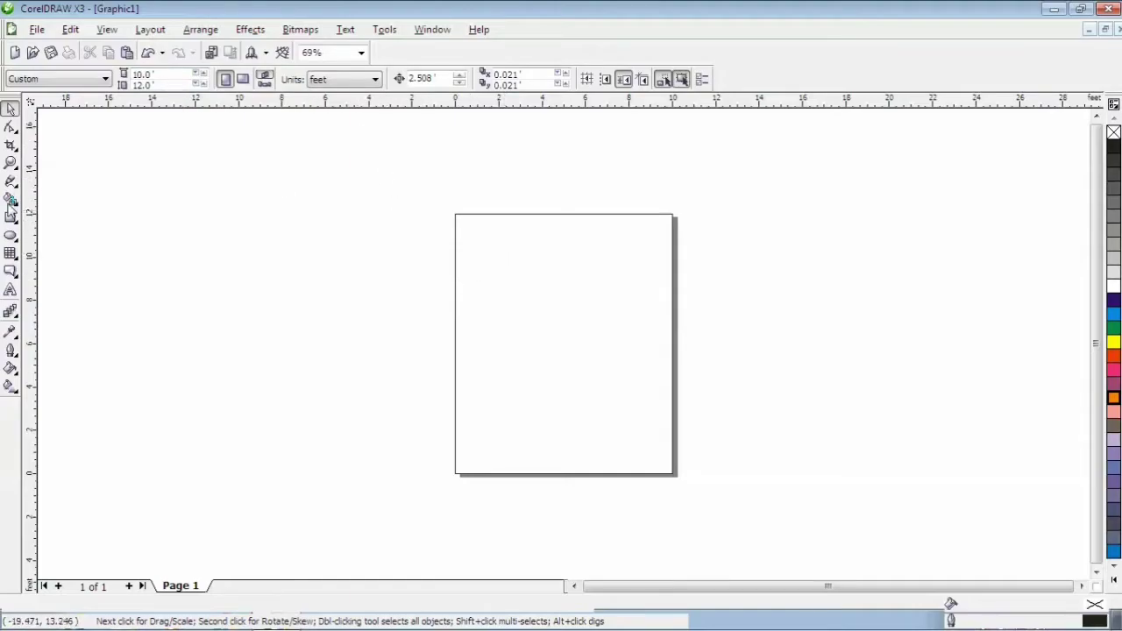
# - Add the artistic text "fjdb jkdfbg d" near the page's upper edge, scale it to about 6.6 feet wide, and delete it
pyautogui.click(10, 235)
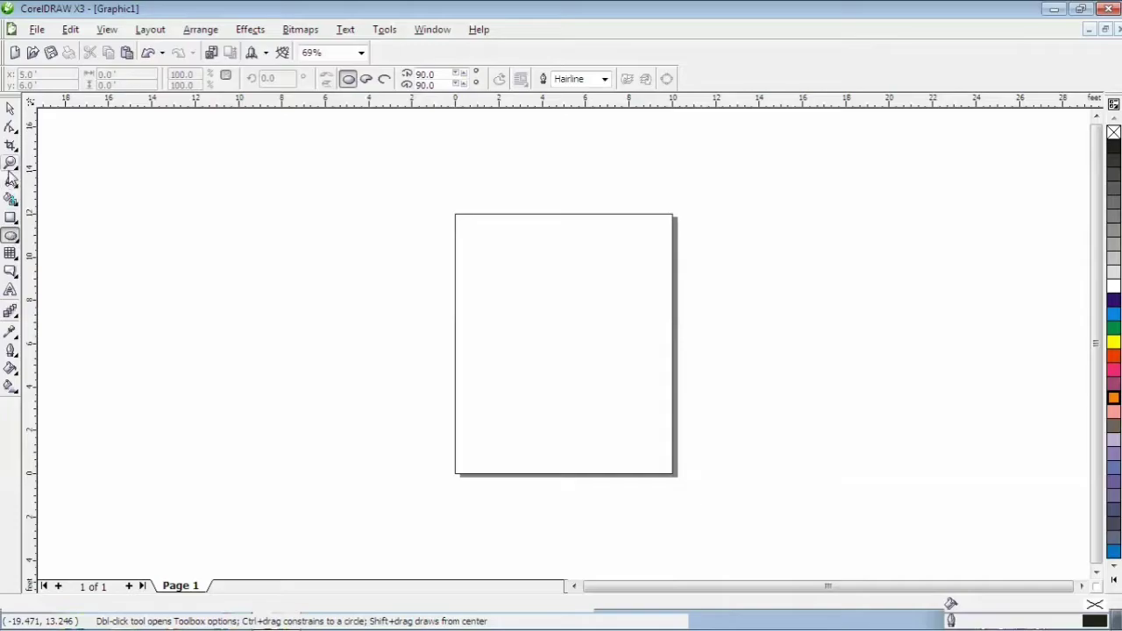
pyautogui.click(11, 289)
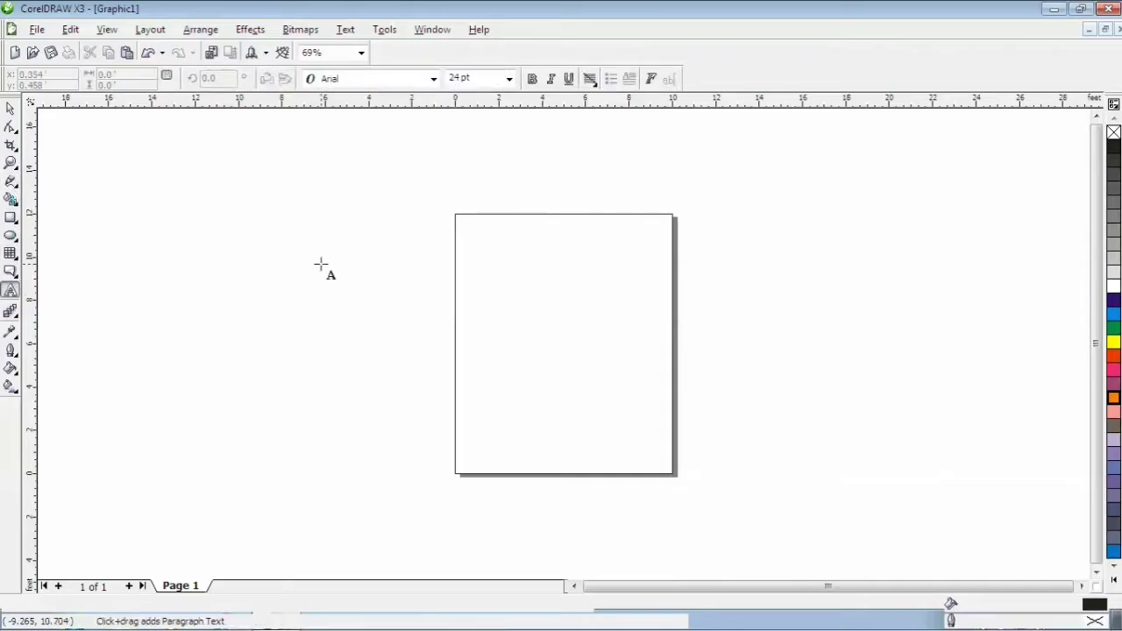
pyautogui.click(469, 267)
pyautogui.write('a')
pyautogui.moveTo(486, 279); pyautogui.dragTo(623, 352)
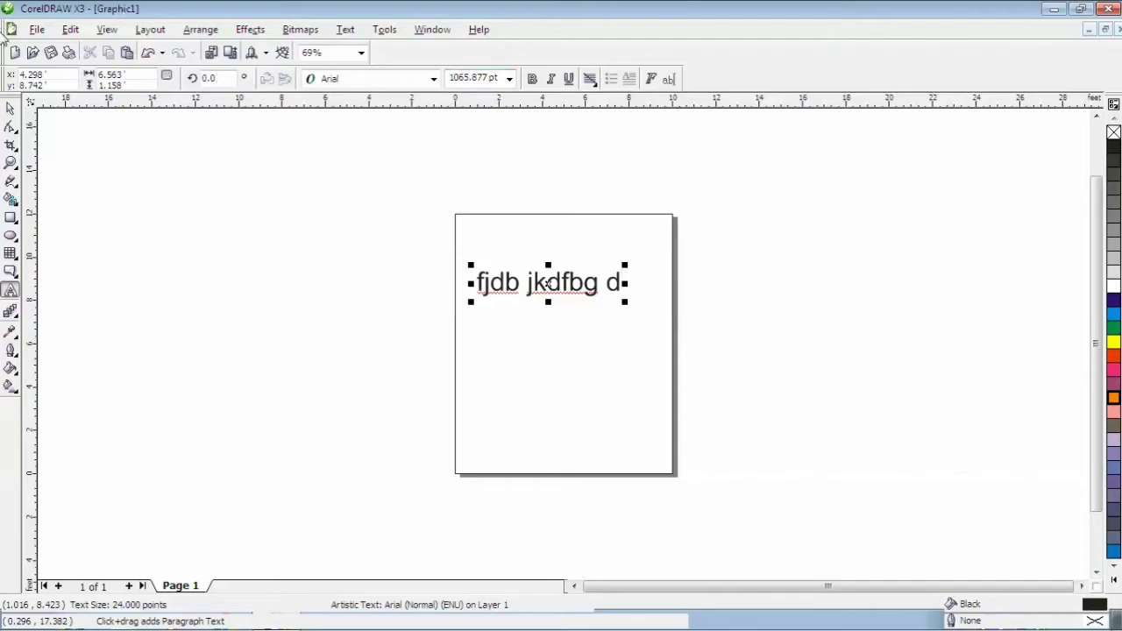
pyautogui.click(12, 107)
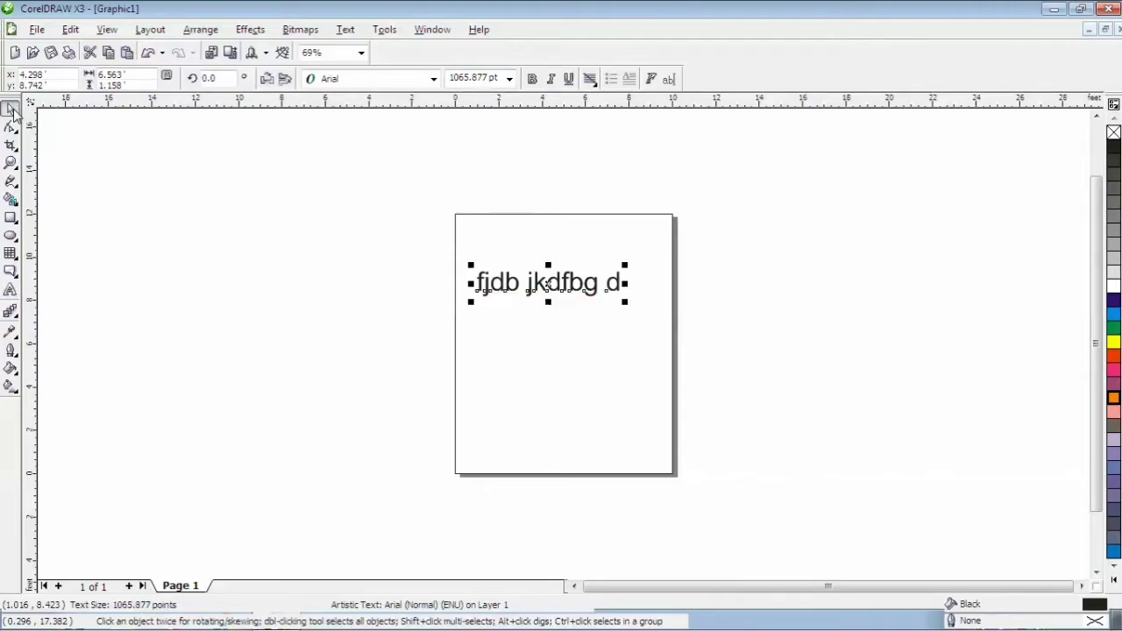
pyautogui.press('Delete')
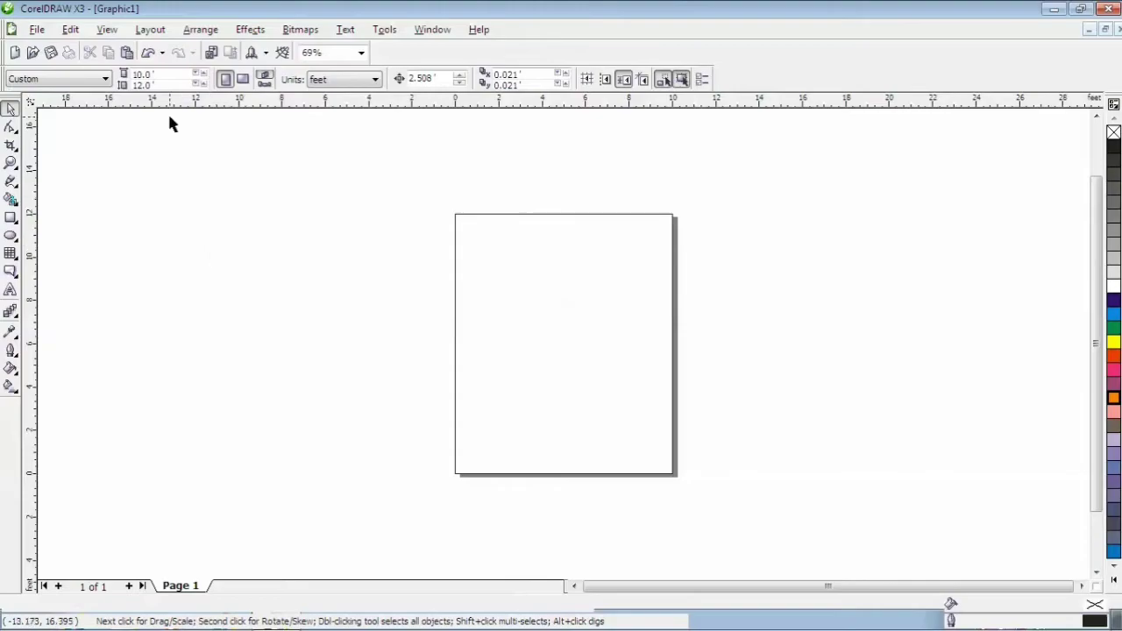
# - Set the drawing units to kilometers and try to make the page 1 km wide
pyautogui.click(374, 79)
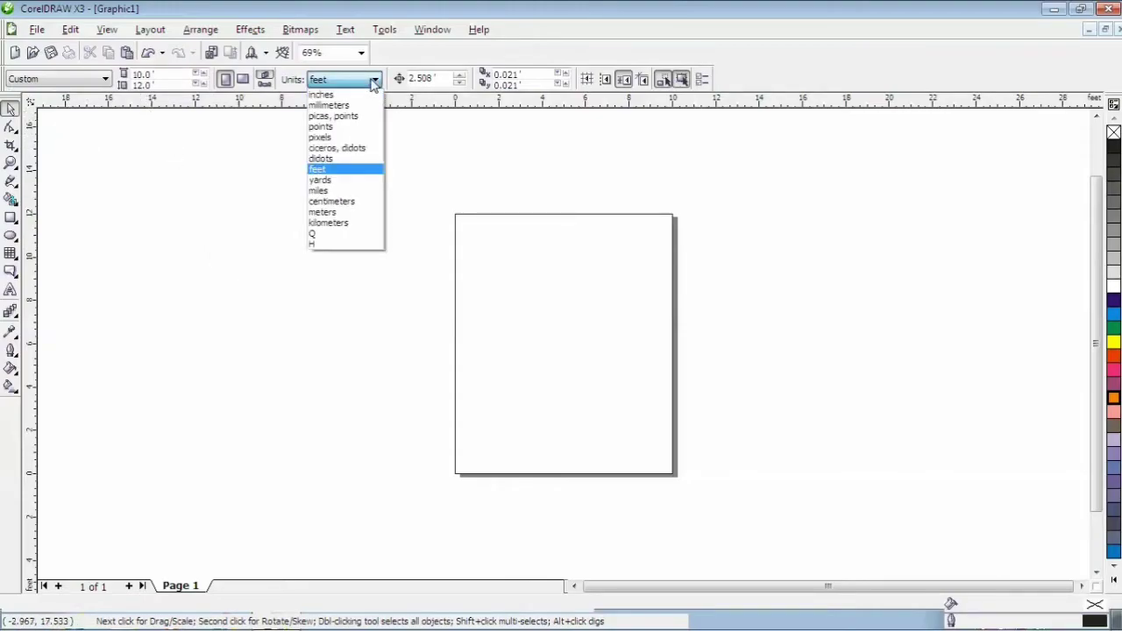
pyautogui.click(332, 225)
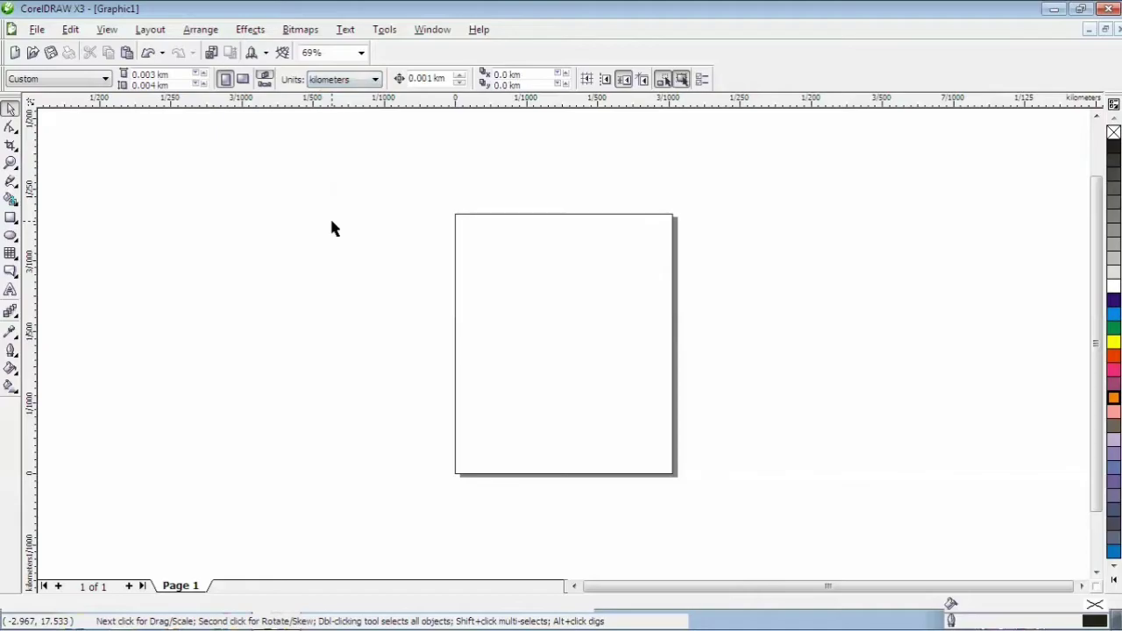
pyautogui.click(173, 75)
pyautogui.press('BackSpace')
pyautogui.press('BackSpace')
pyautogui.press('BackSpace')
pyautogui.press('BackSpace')
pyautogui.press('BackSpace')
pyautogui.press('BackSpace')
pyautogui.press('BackSpace')
pyautogui.press('BackSpace')
pyautogui.write('1')
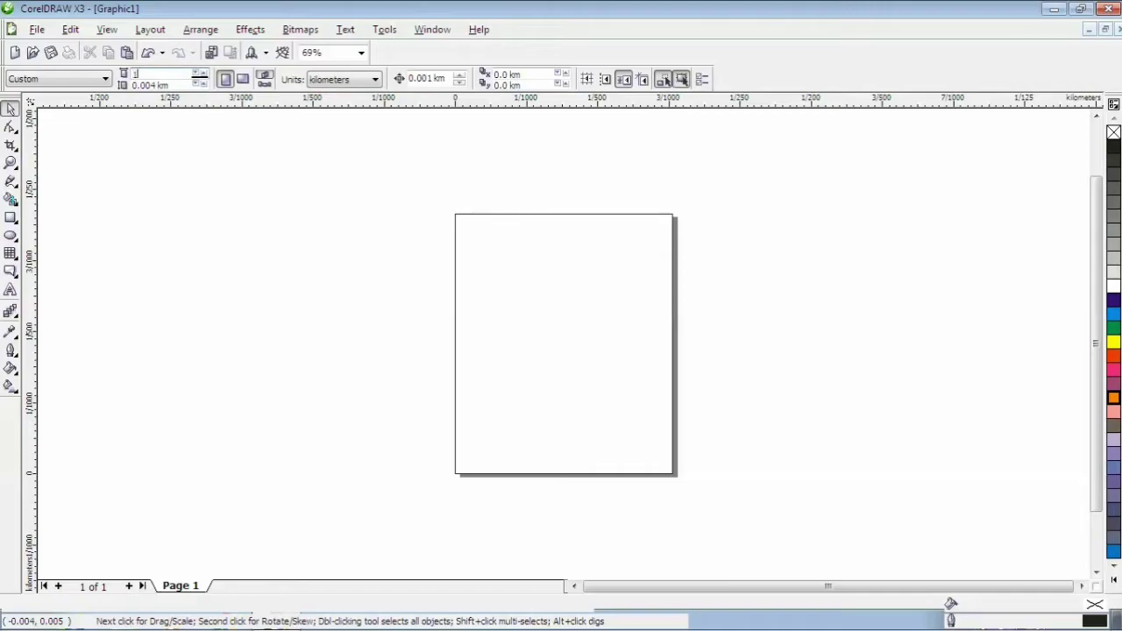
pyautogui.press('Return')
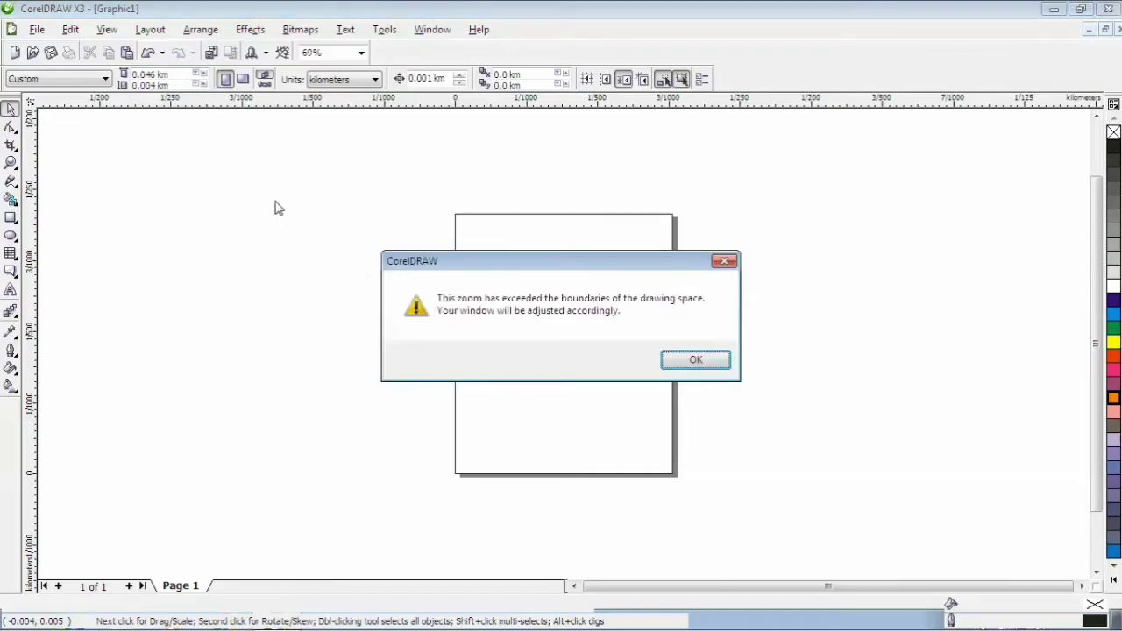
pyautogui.click(696, 362)
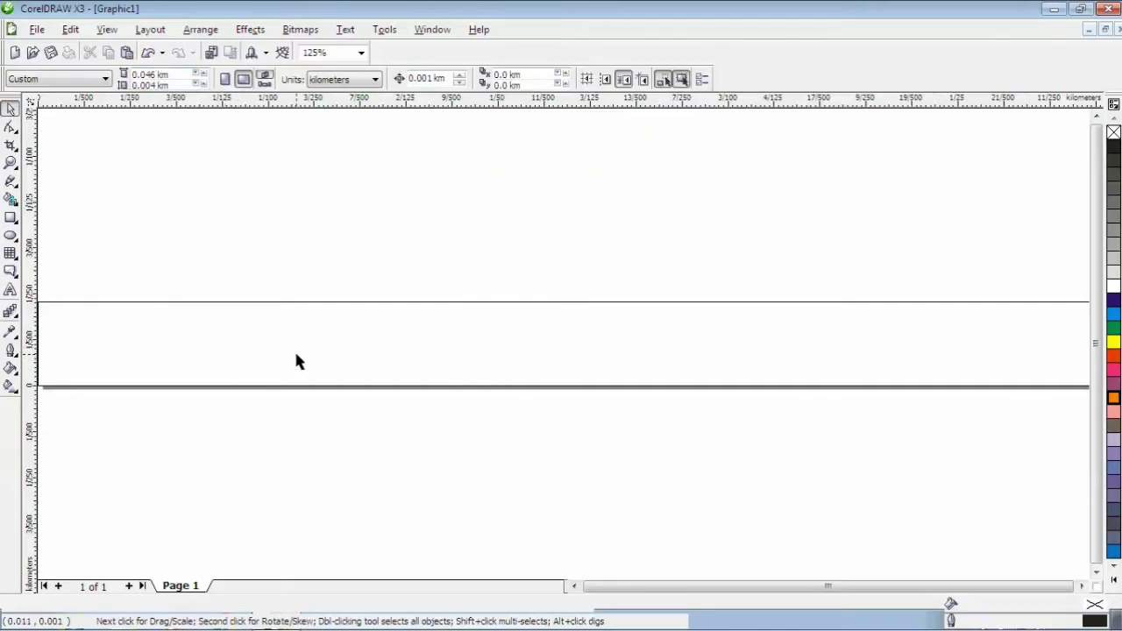
# - Reset the page to the A4 paper size
pyautogui.click(105, 79)
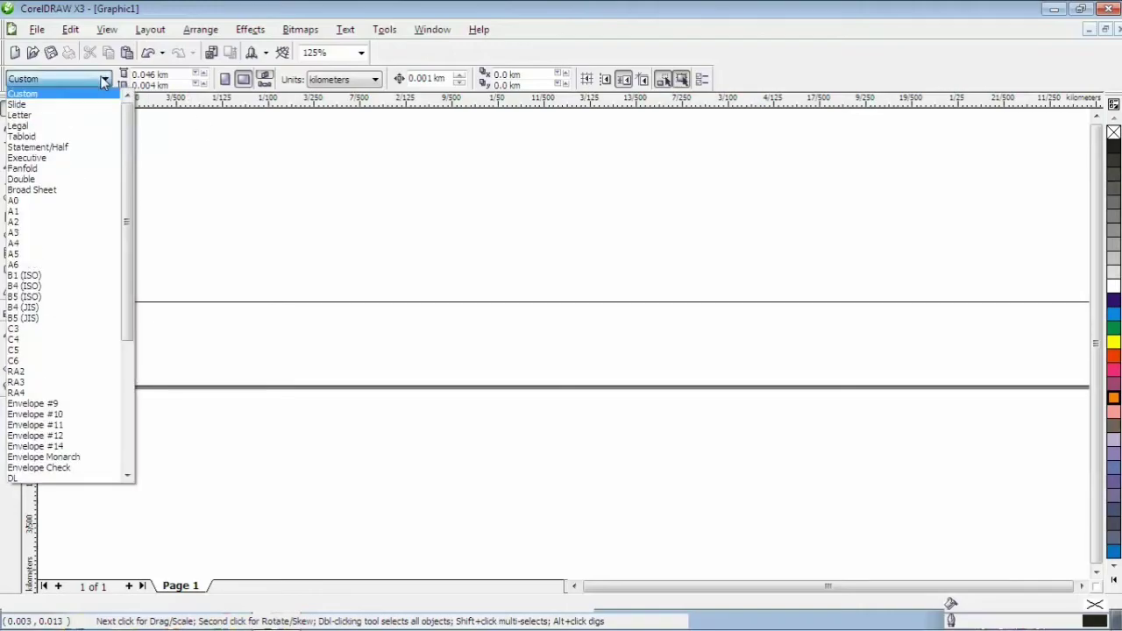
pyautogui.click(26, 243)
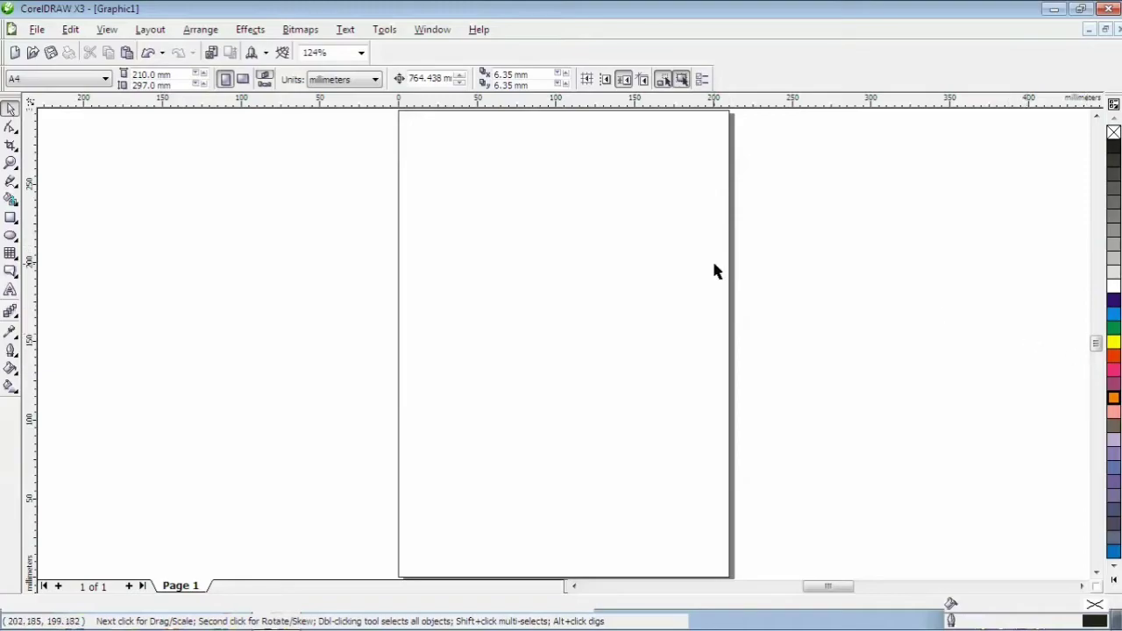
# - Change the drawing units of the A4 page to kilometers and then to inches
pyautogui.click(375, 79)
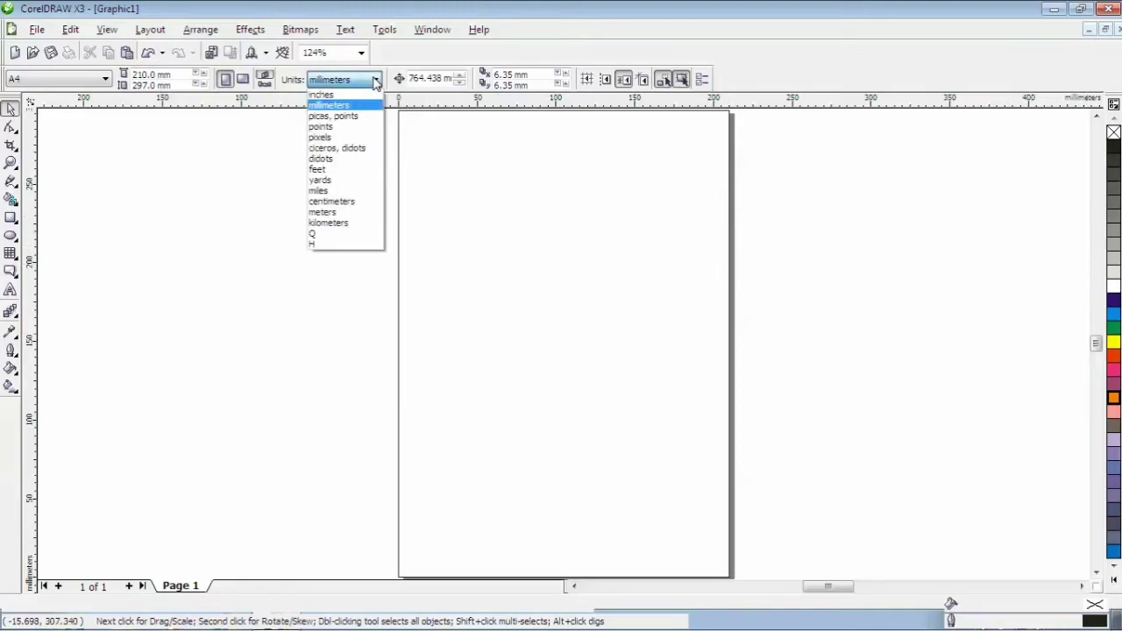
pyautogui.click(343, 224)
pyautogui.click(375, 80)
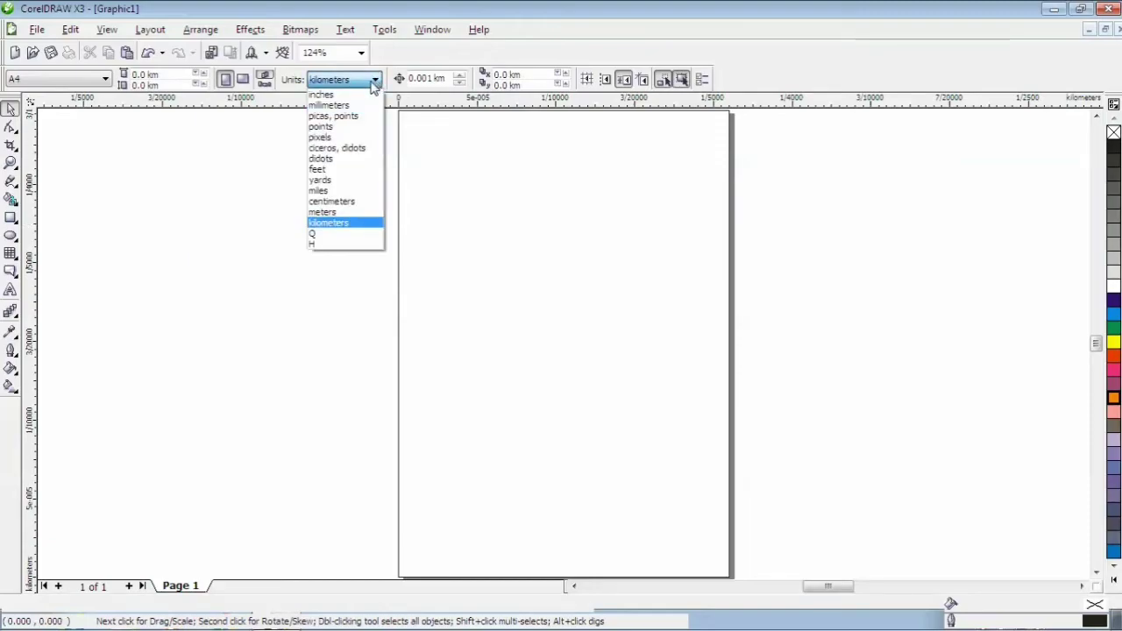
pyautogui.click(362, 94)
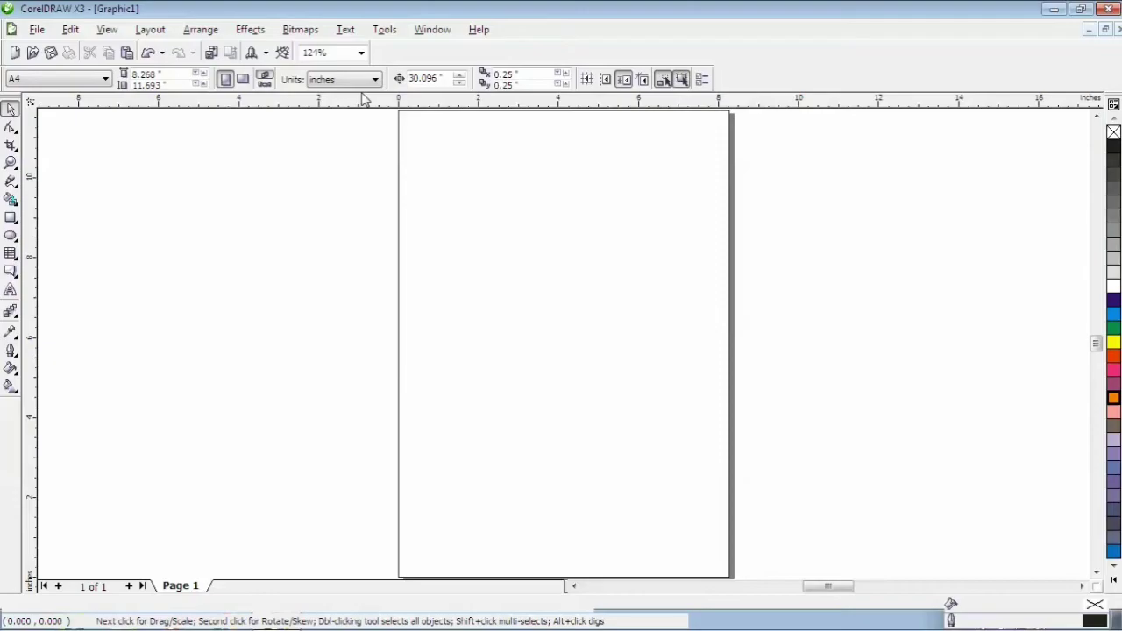
# - Set the drawing units to feet and increase the nudge offset to 4.008 feet
pyautogui.click(375, 80)
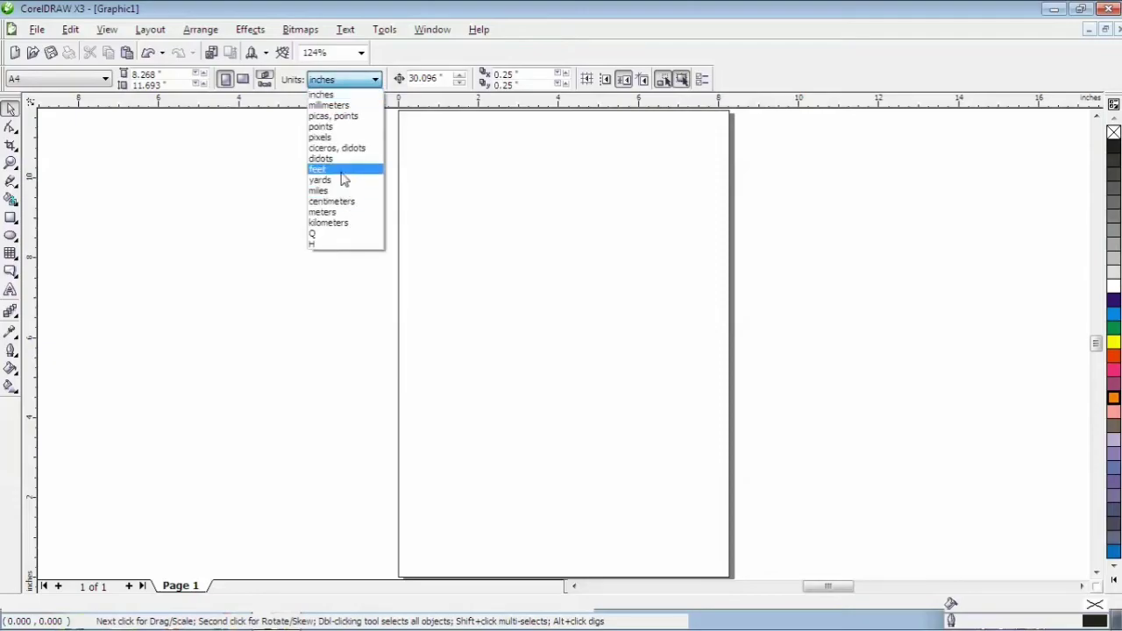
pyautogui.click(340, 171)
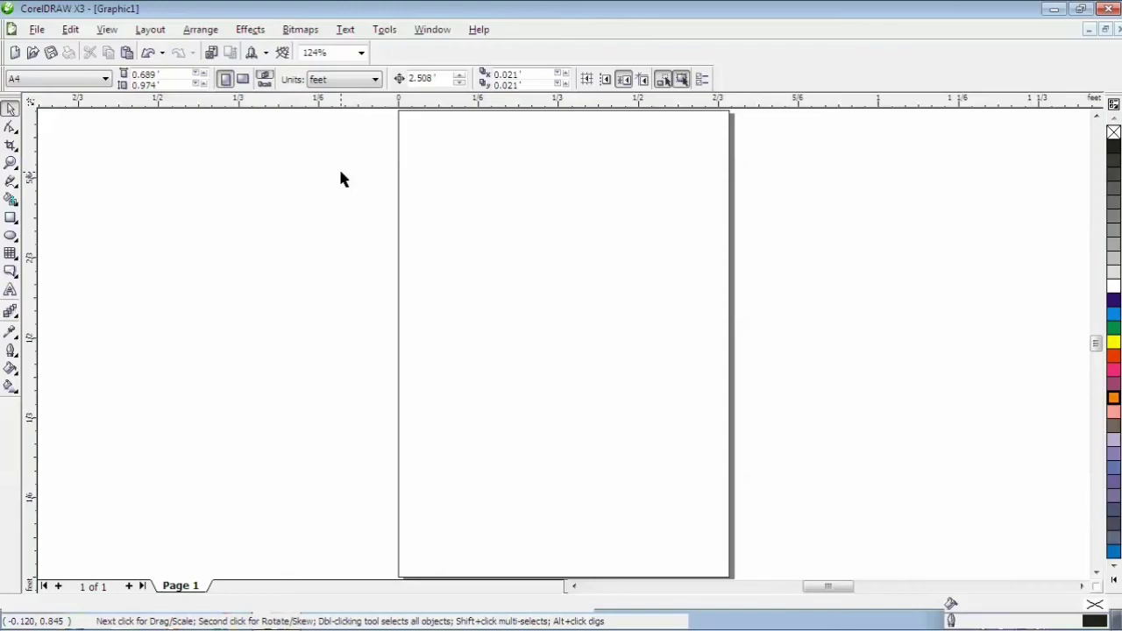
pyautogui.click(461, 75)
pyautogui.click(461, 75)
pyautogui.click(461, 76)
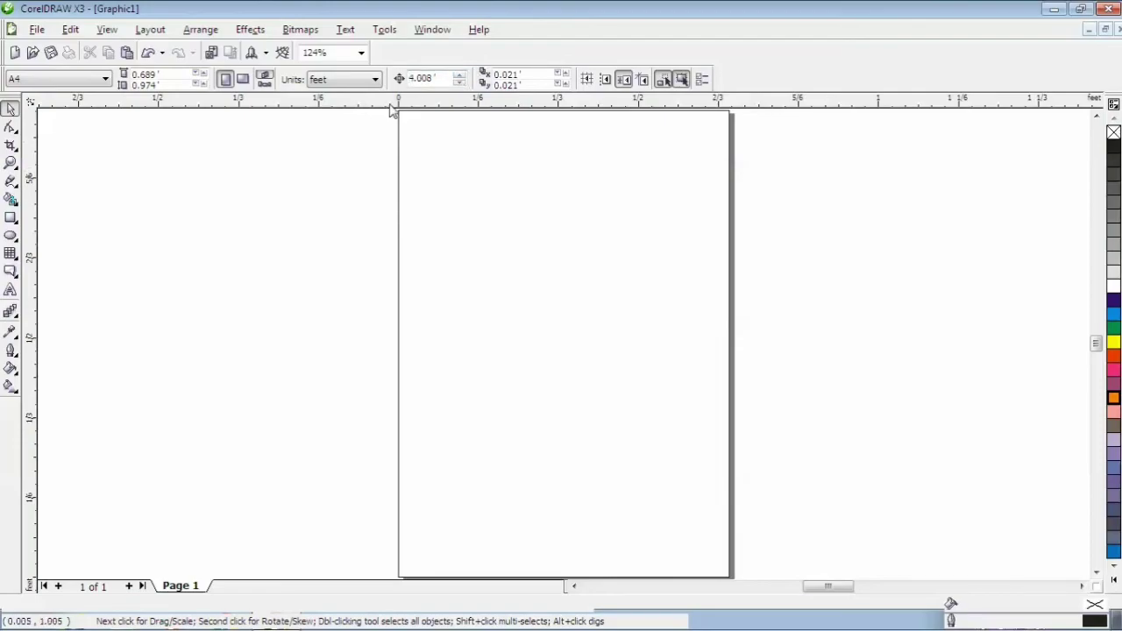